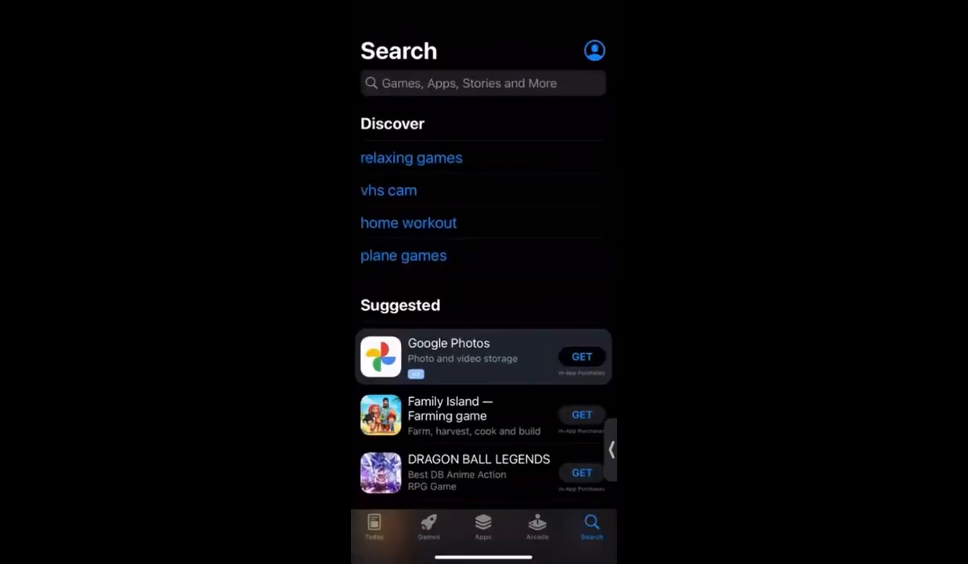
Search the App Store for 'careview advantage', install it and return home
{"action": "left_click", "coordinate": [483, 83]}
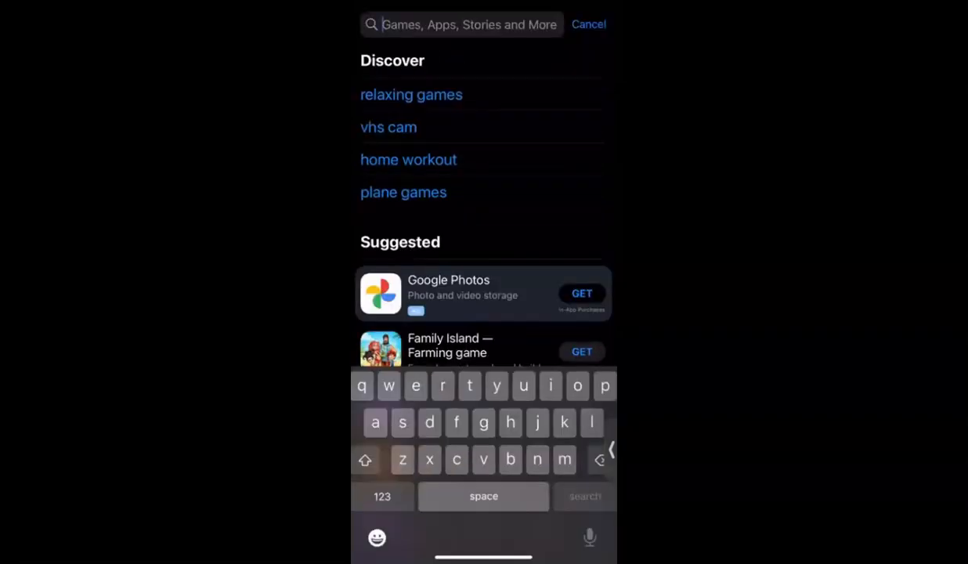
{"action": "type", "text": "careview advantage"}
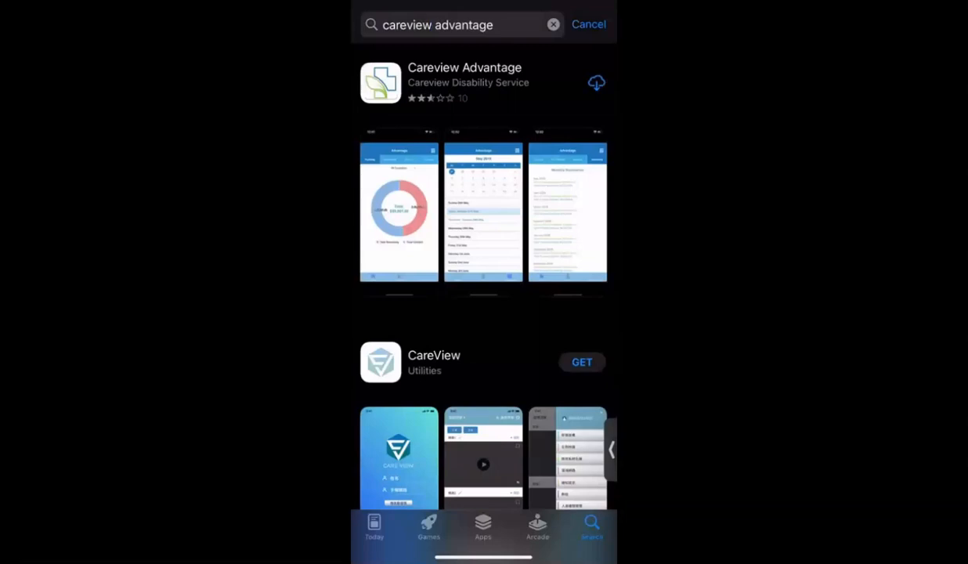
{"action": "left_click", "coordinate": [596, 83]}
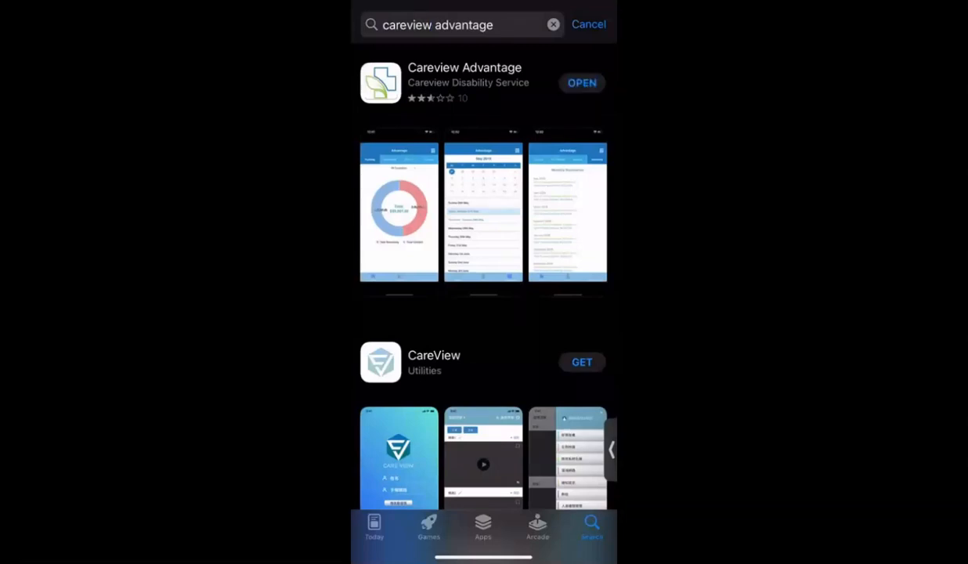
{"action": "key", "text": "super"}
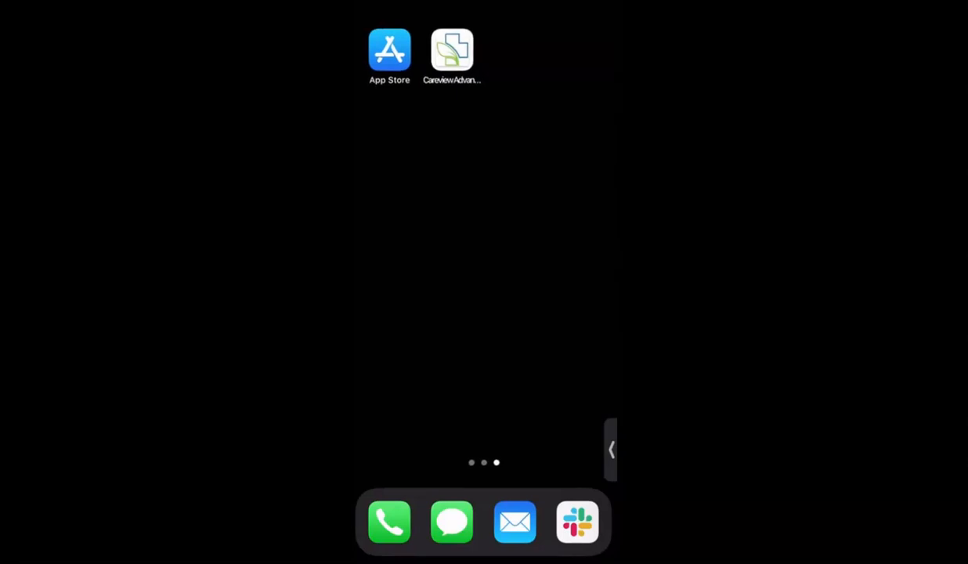
Launch Careview Advantage and enter NDIS number 123456789 and the password, briefly revealing it
{"action": "left_click", "coordinate": [451, 50]}
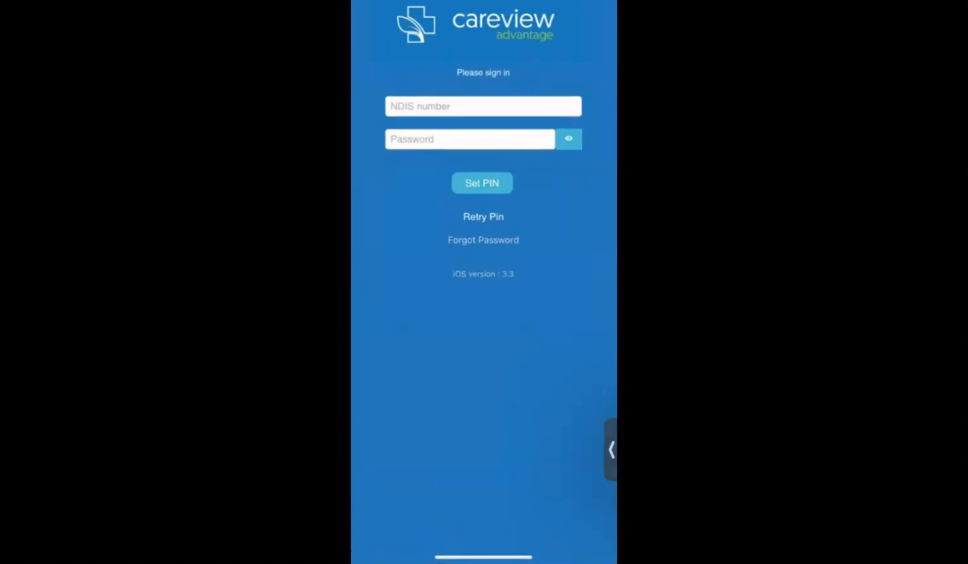
{"action": "left_click", "coordinate": [482, 106]}
{"action": "left_click", "coordinate": [382, 496]}
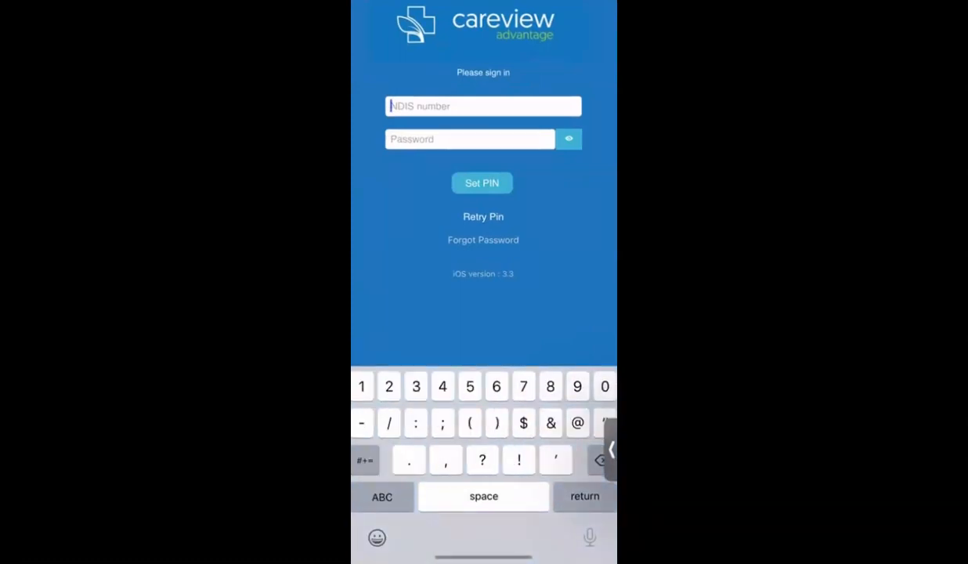
{"action": "type", "text": "12345"}
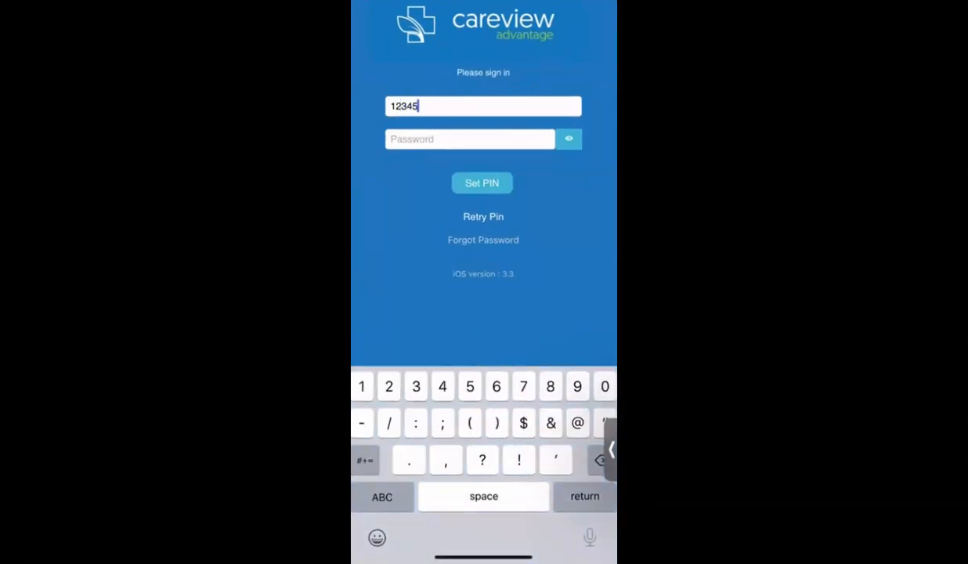
{"action": "type", "text": "6789"}
{"action": "left_click", "coordinate": [470, 139]}
{"action": "type", "text": "••"}
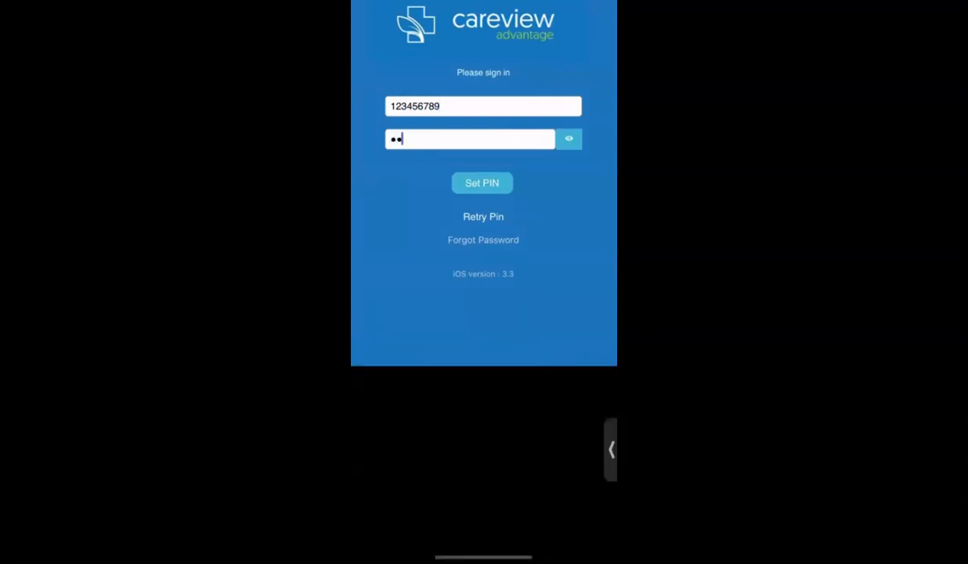
{"action": "type", "text": "••"}
{"action": "type", "text": "•"}
{"action": "type", "text": "•"}
{"action": "left_click", "coordinate": [568, 139]}
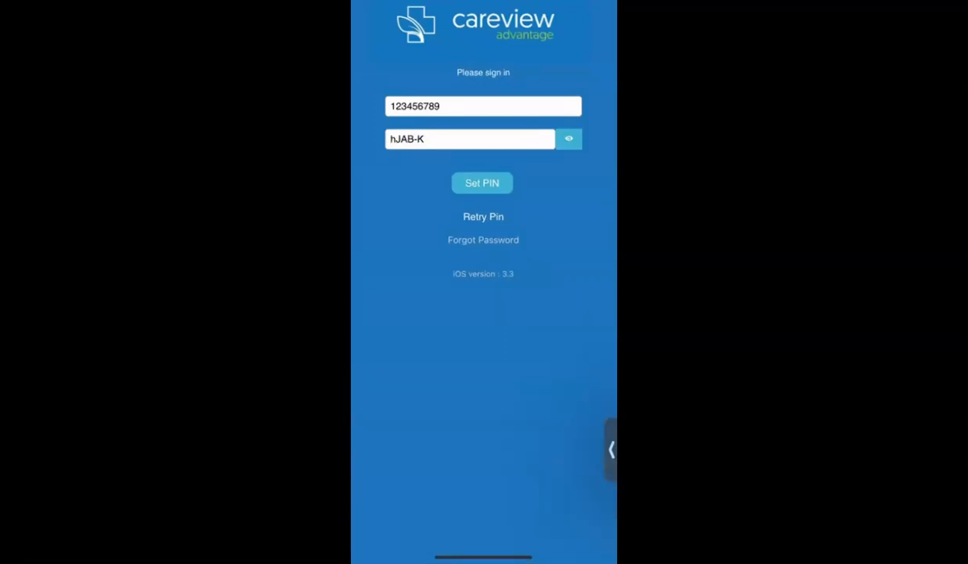
{"action": "left_click", "coordinate": [568, 139]}
Submit sign-in, then create, confirm and save a 4-digit PIN
{"action": "left_click", "coordinate": [482, 182]}
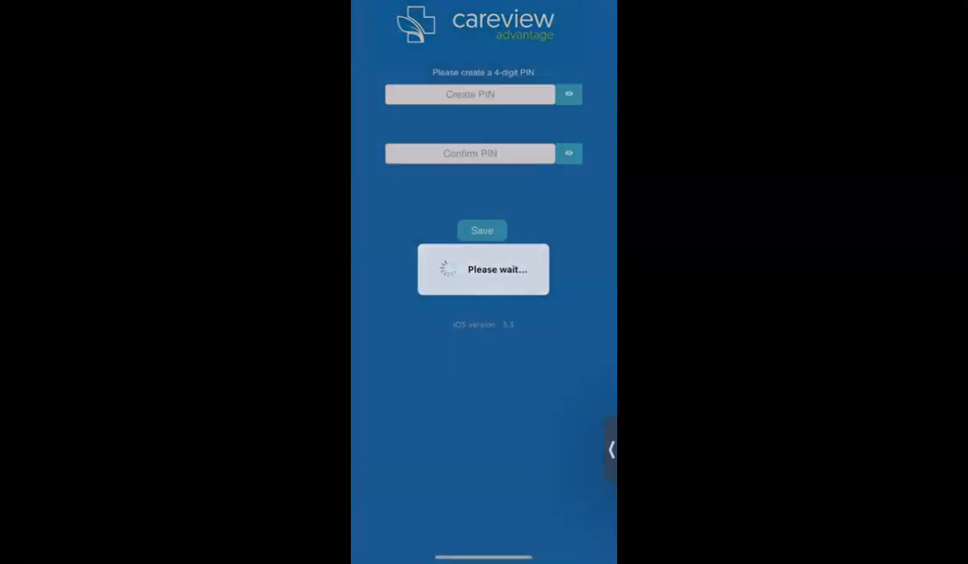
{"action": "left_click", "coordinate": [470, 94]}
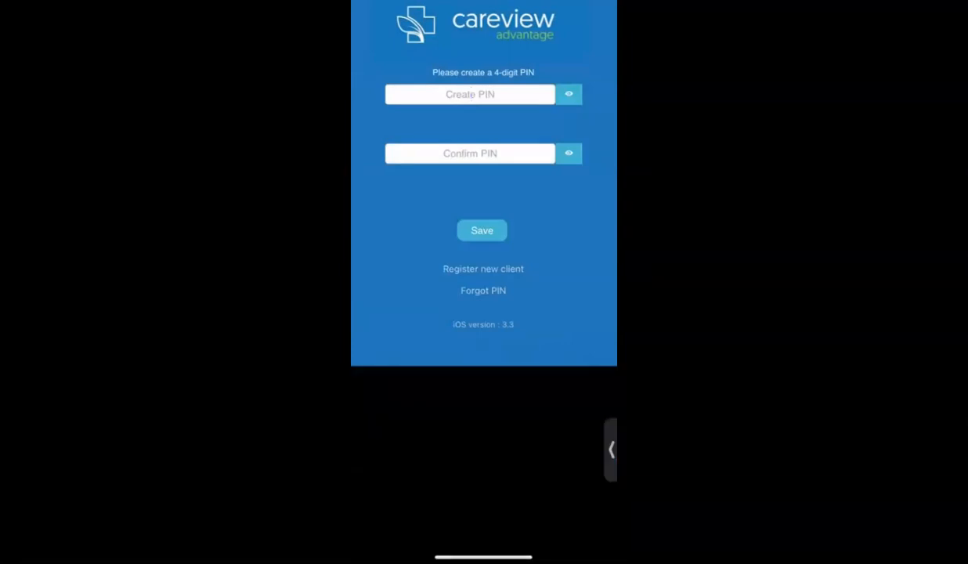
{"action": "left_click", "coordinate": [470, 153]}
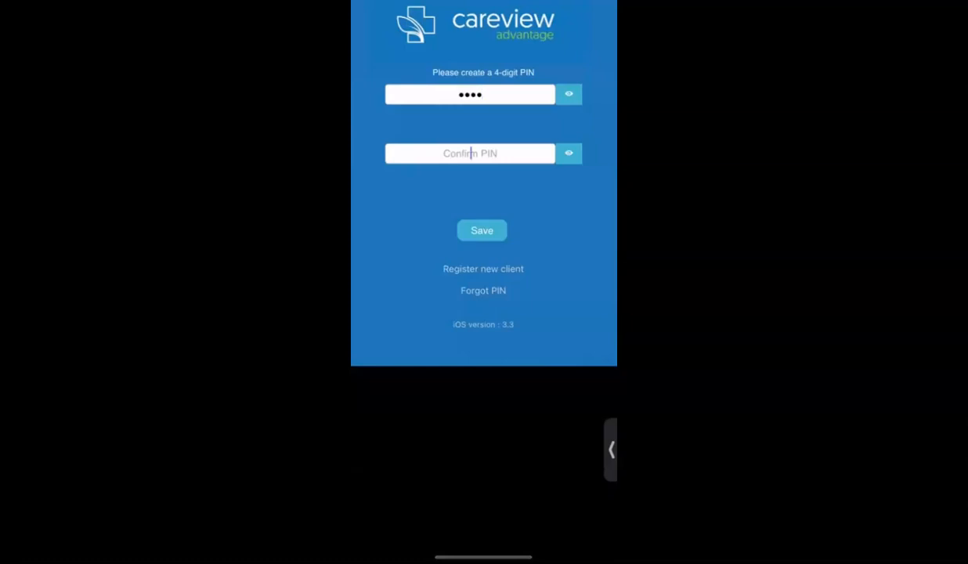
{"action": "key", "text": "Return"}
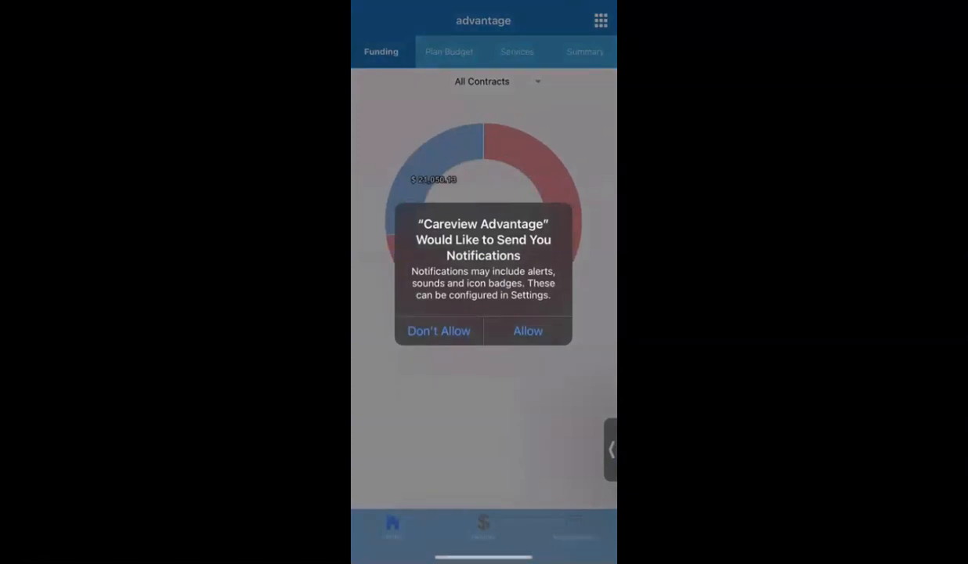
Answer the notifications permission alert to reveal the $77,410.35 funding chart
{"action": "left_click", "coordinate": [527, 331]}
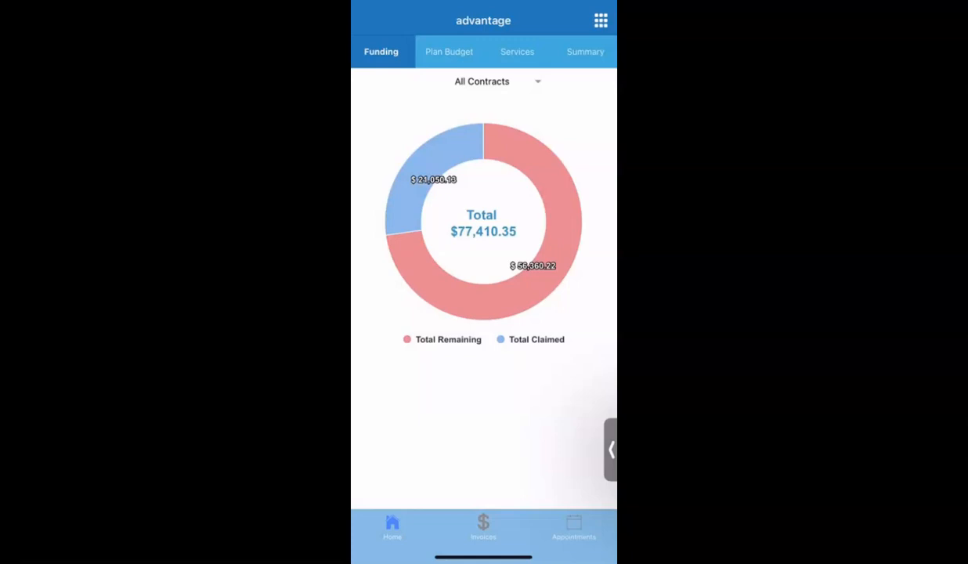
Review the Plan Budget categories, then show the Services monthly fee progress
{"action": "left_click", "coordinate": [449, 51]}
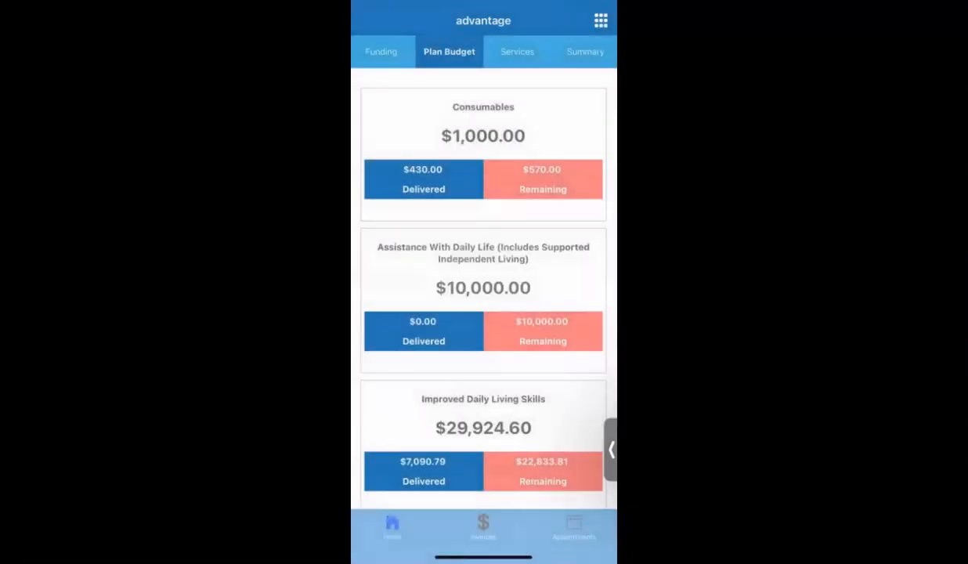
{"action": "scroll", "coordinate": [483, 282], "scroll_direction": "down", "scroll_amount": 2}
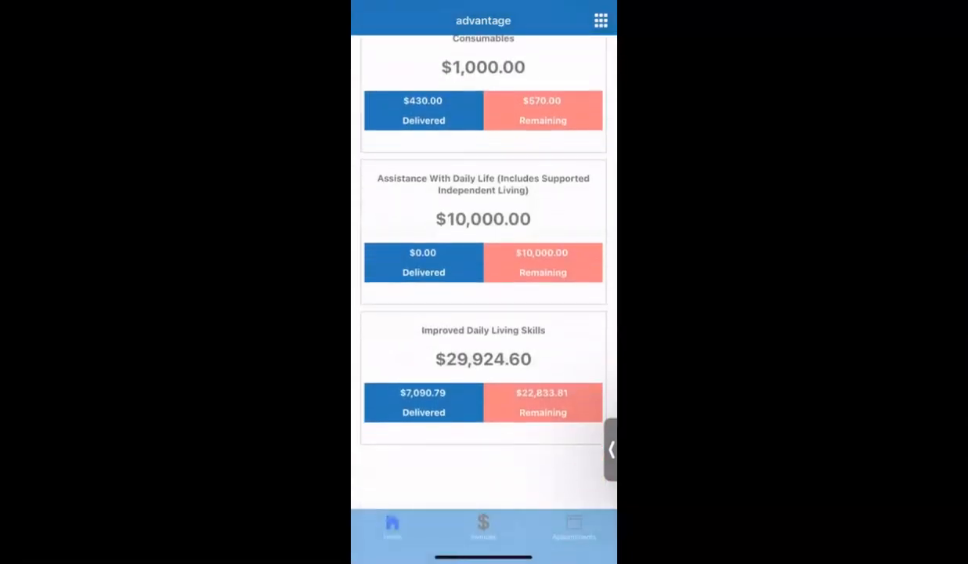
{"action": "scroll", "coordinate": [483, 282], "scroll_direction": "up", "scroll_amount": 2}
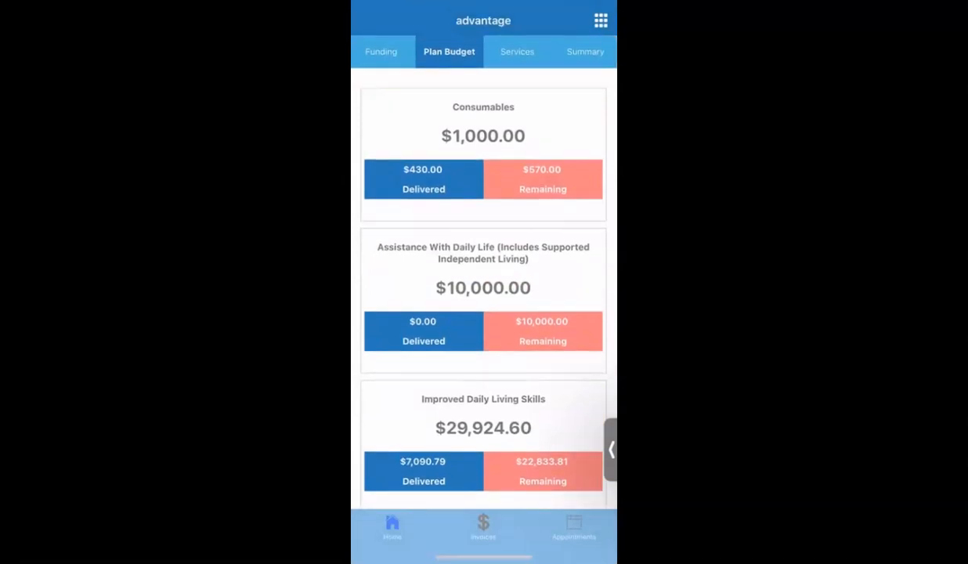
{"action": "left_click", "coordinate": [517, 50]}
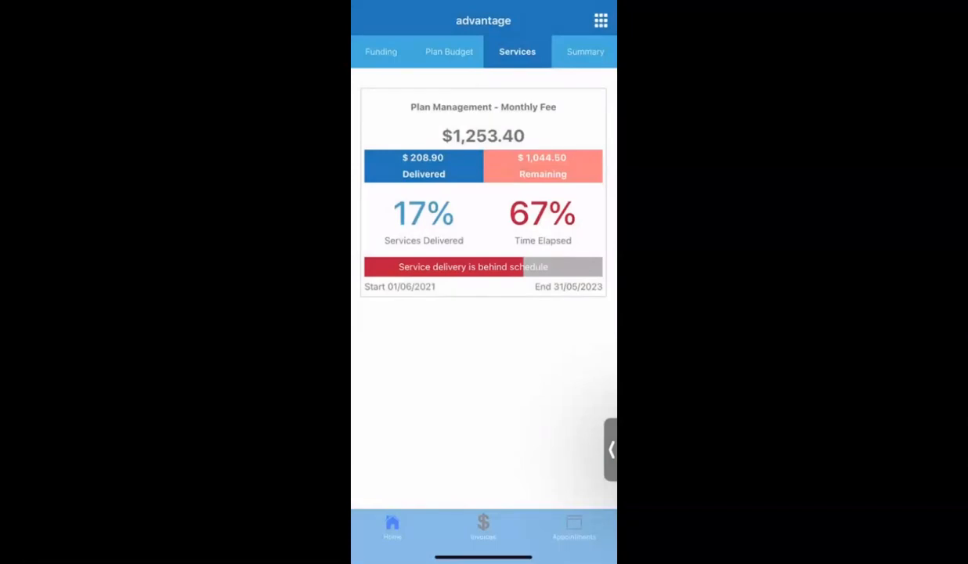
View the monthly summaries and open September 2022
{"action": "left_click", "coordinate": [585, 51]}
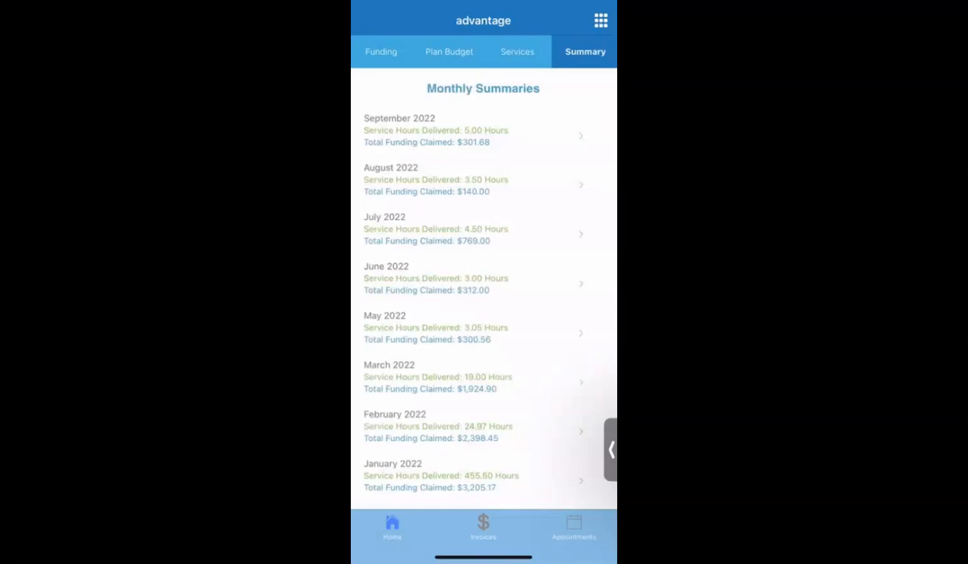
{"action": "left_click", "coordinate": [470, 130]}
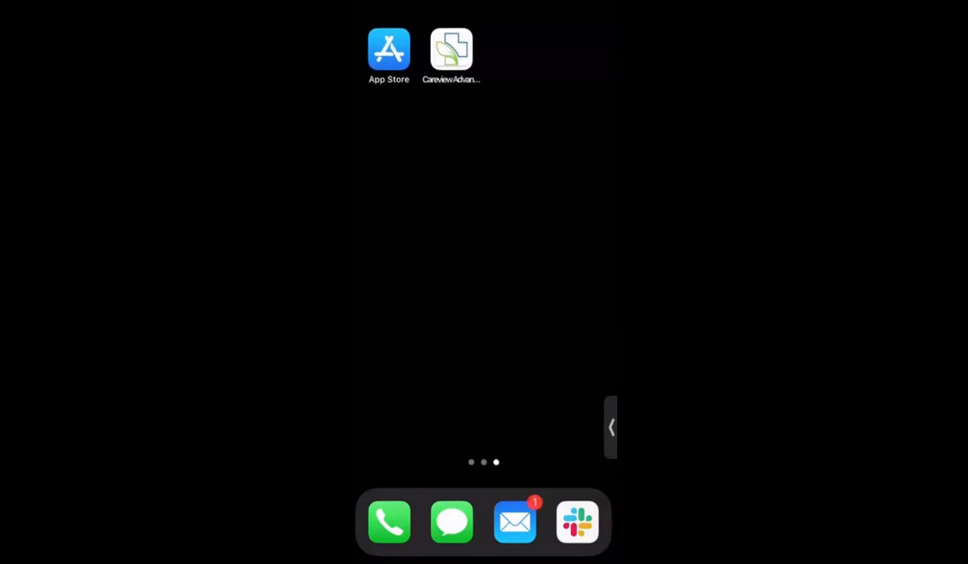
Open the Bens Lawnmowing notification, log in with the PIN and show the pending invoices
{"action": "left_click_drag", "start_coordinate": [484, 3], "coordinate": [484, 470]}
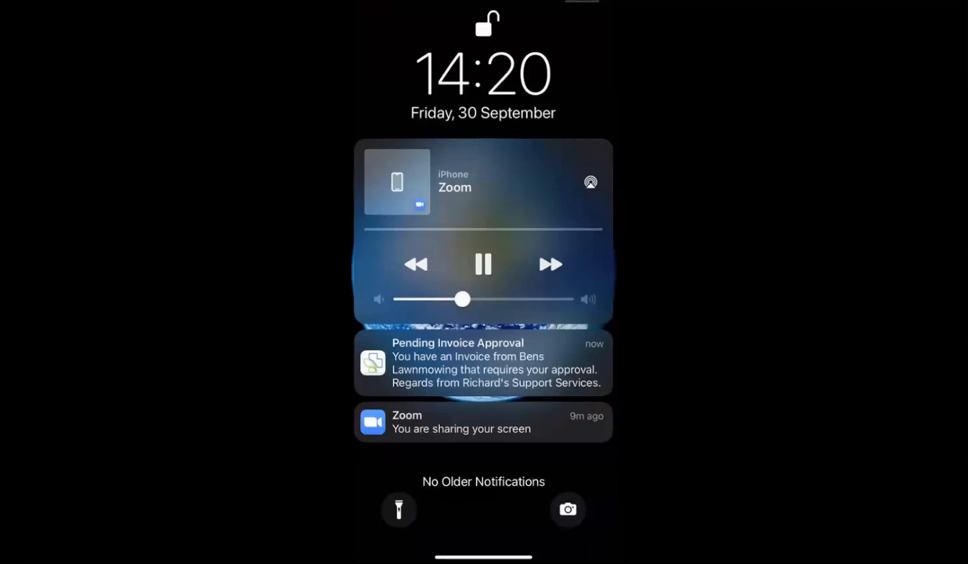
{"action": "left_click", "coordinate": [484, 363]}
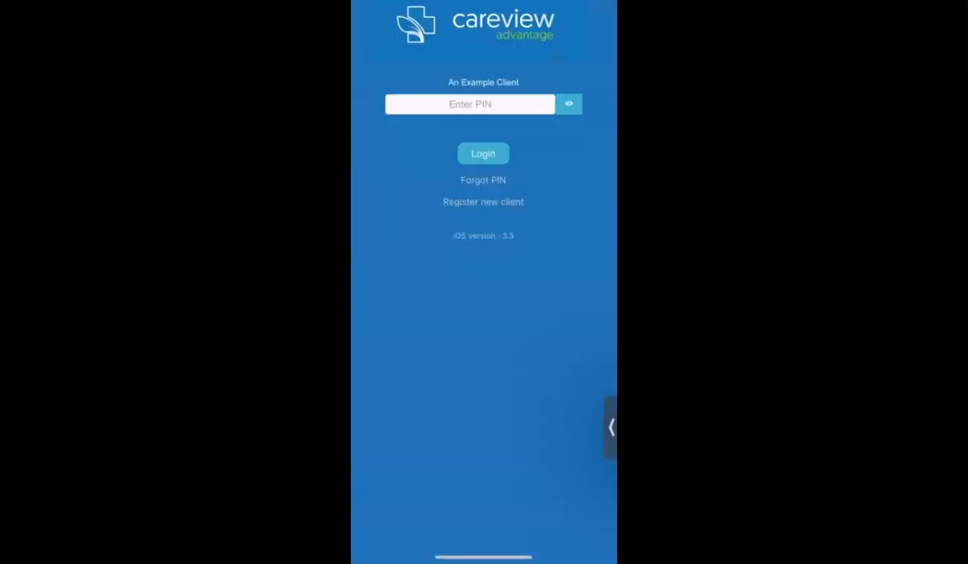
{"action": "left_click", "coordinate": [470, 104]}
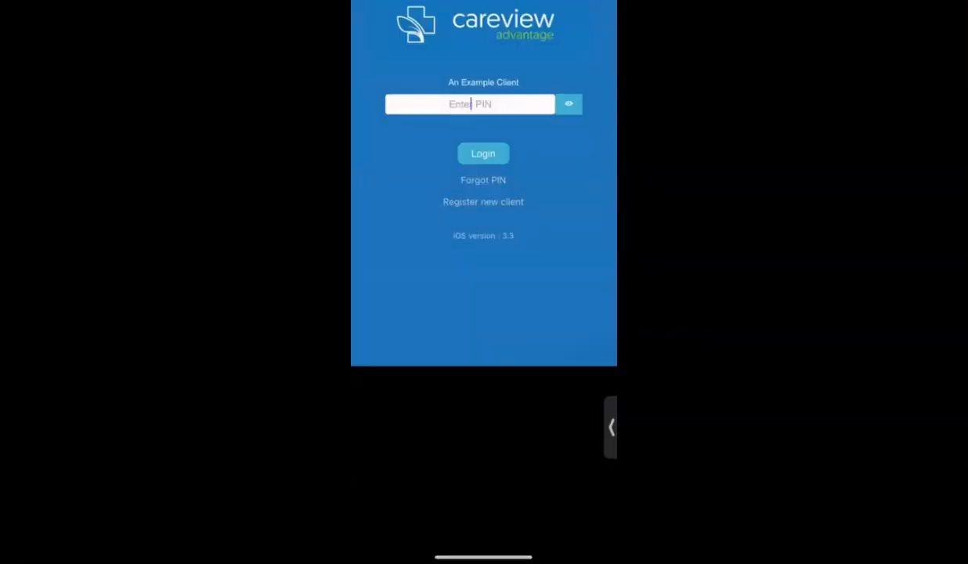
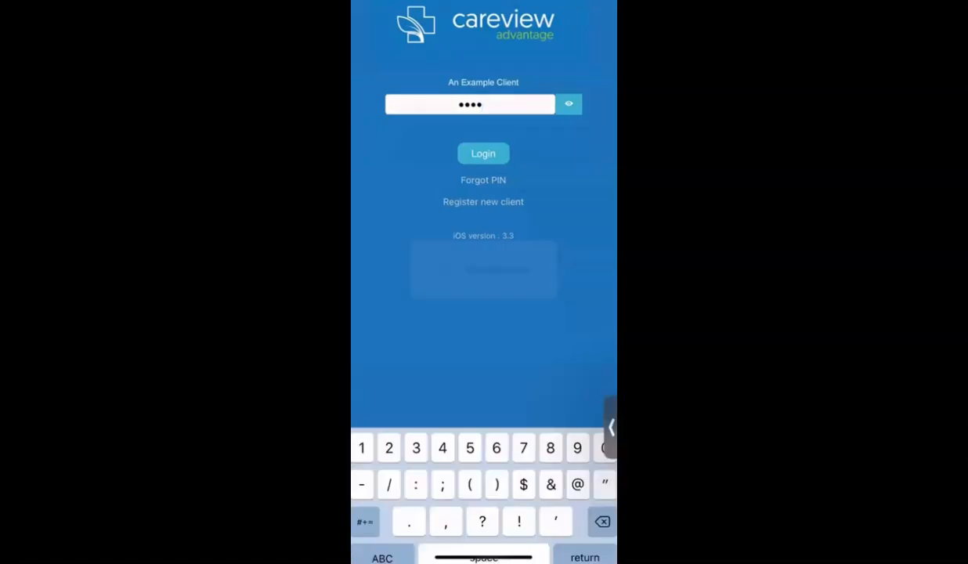
{"action": "key", "text": "Return"}
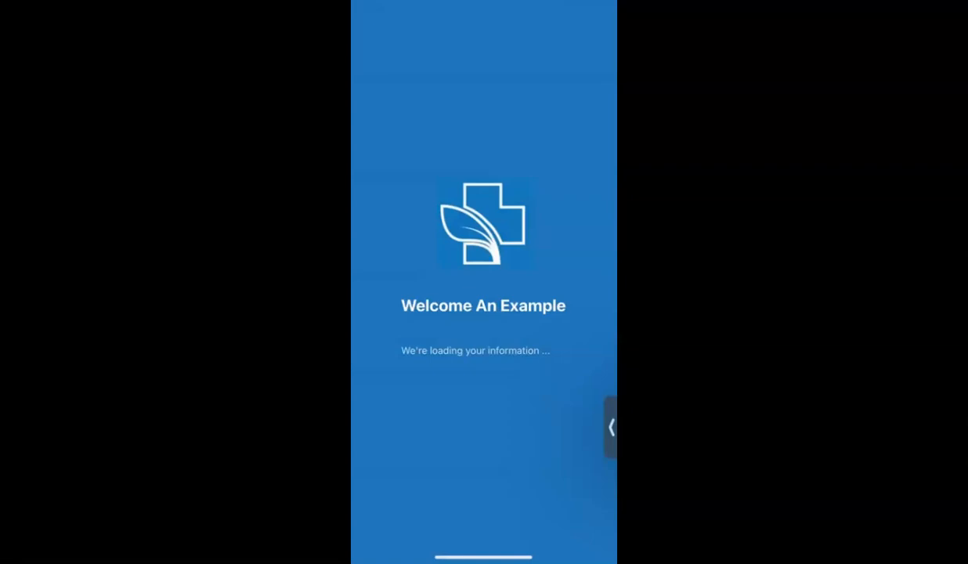
{"action": "left_click", "coordinate": [483, 522]}
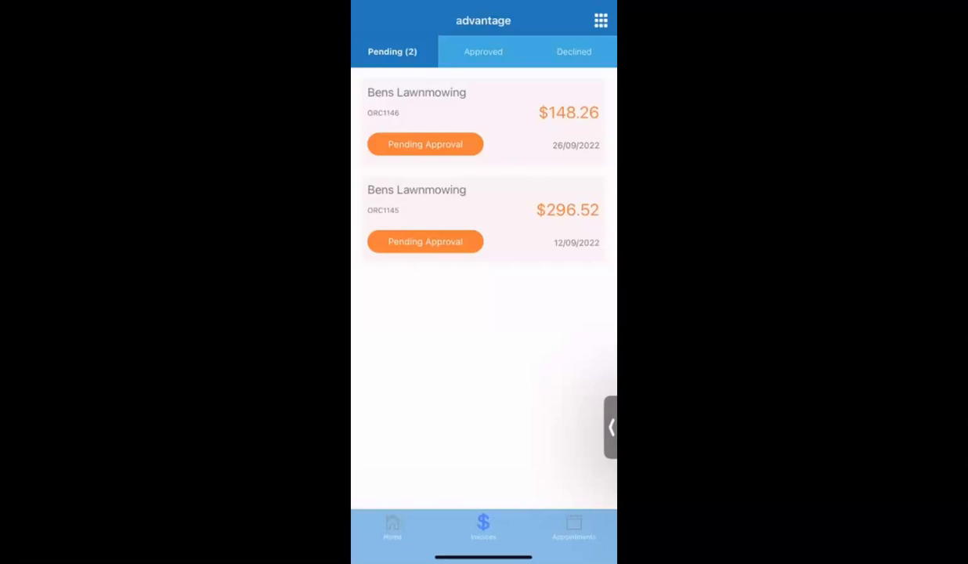
Open invoice ORC1145, zoom into its tax invoice PDF, then close the document
{"action": "left_click", "coordinate": [484, 215]}
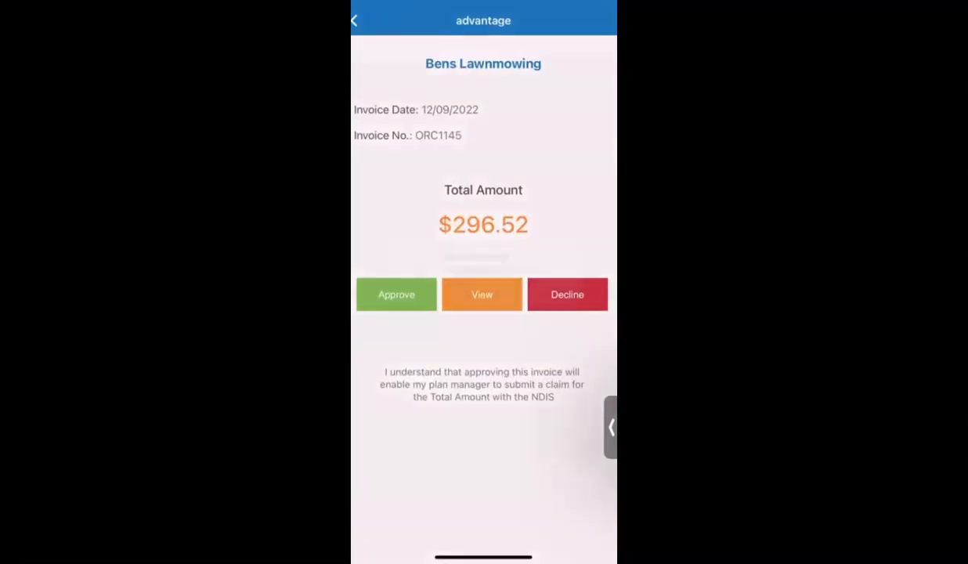
{"action": "left_click", "coordinate": [482, 295]}
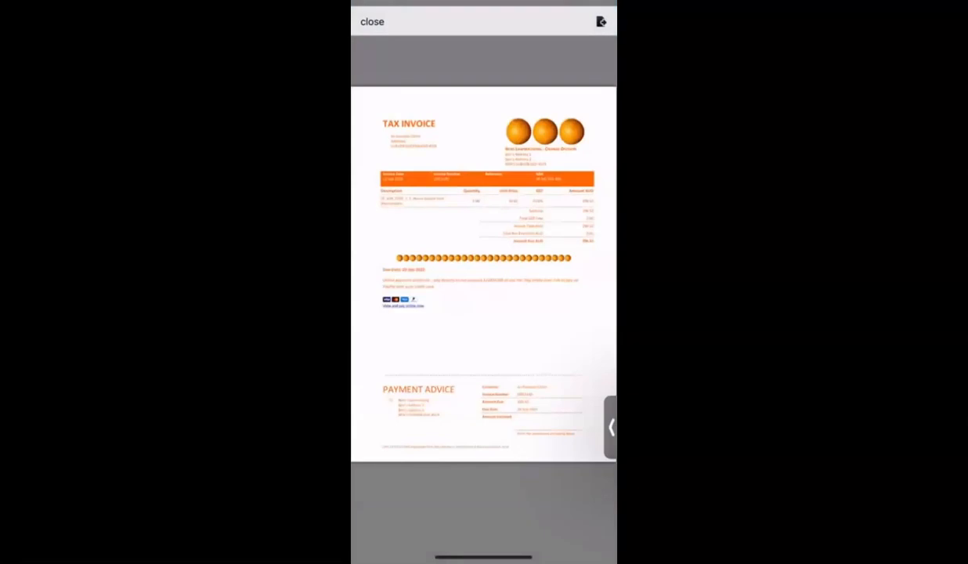
{"action": "double_click", "coordinate": [438, 156]}
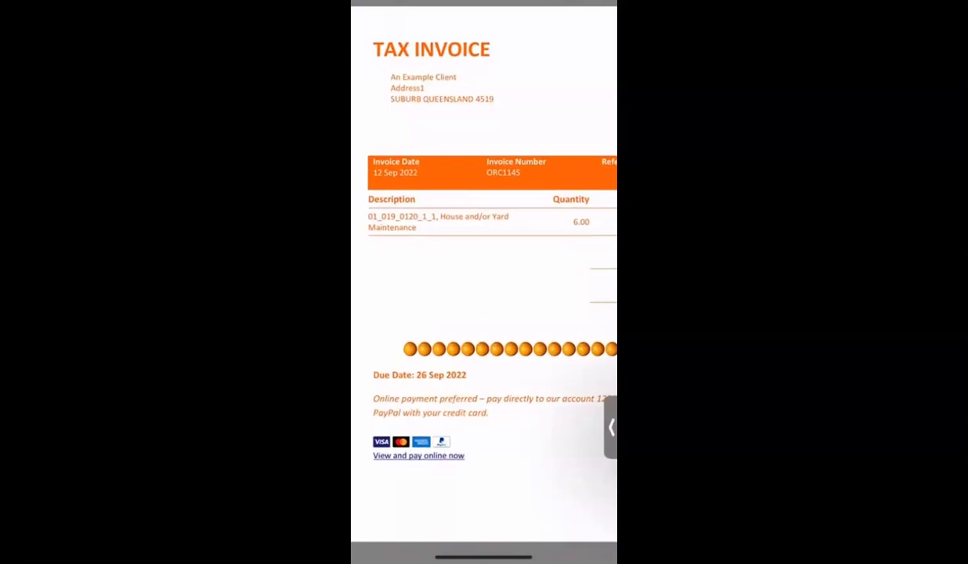
{"action": "scroll", "coordinate": [483, 235], "scroll_direction": "right", "scroll_amount": 8}
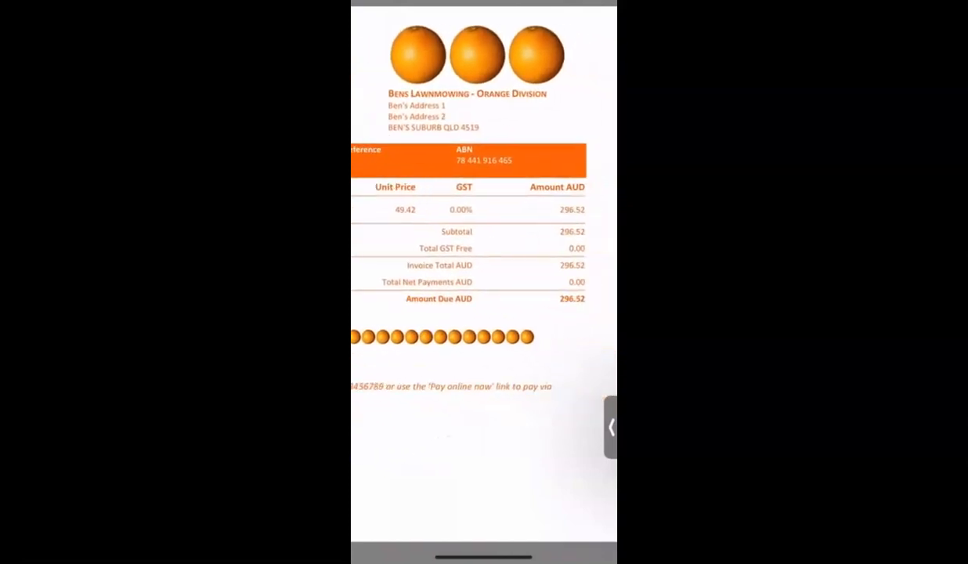
{"action": "scroll", "coordinate": [483, 235], "scroll_direction": "up", "scroll_amount": 3}
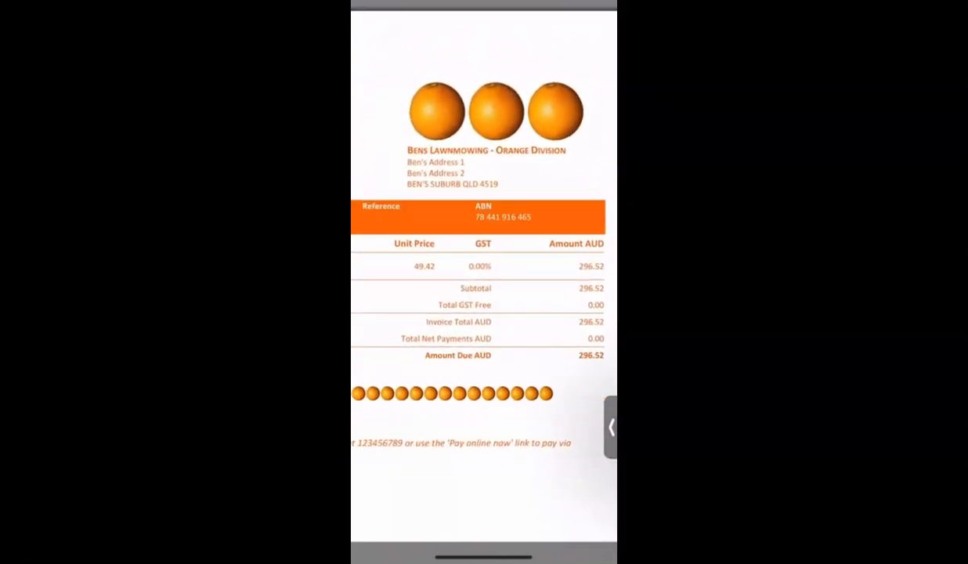
{"action": "scroll", "coordinate": [484, 235], "scroll_direction": "left", "scroll_amount": 1}
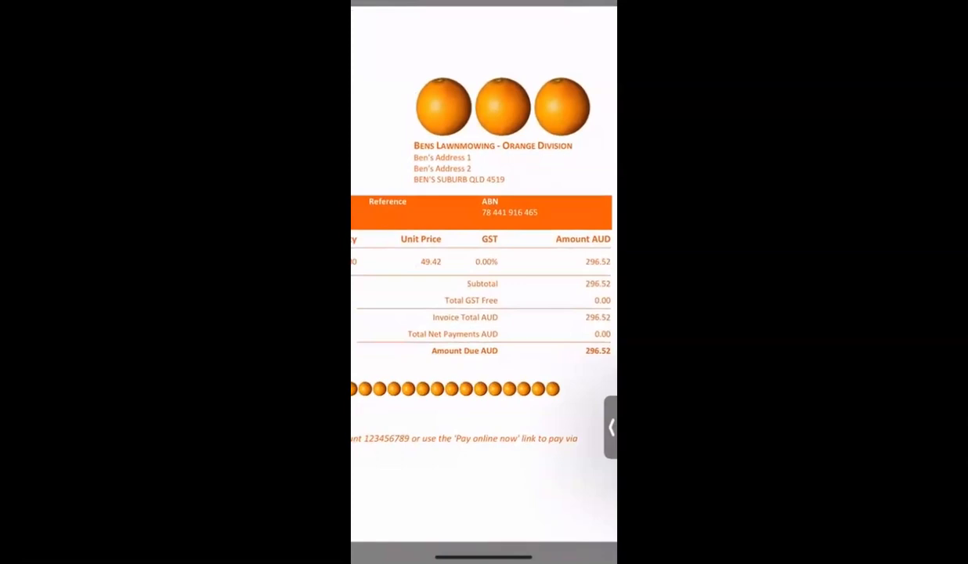
{"action": "scroll", "coordinate": [483, 274], "scroll_direction": "down", "scroll_amount": 5}
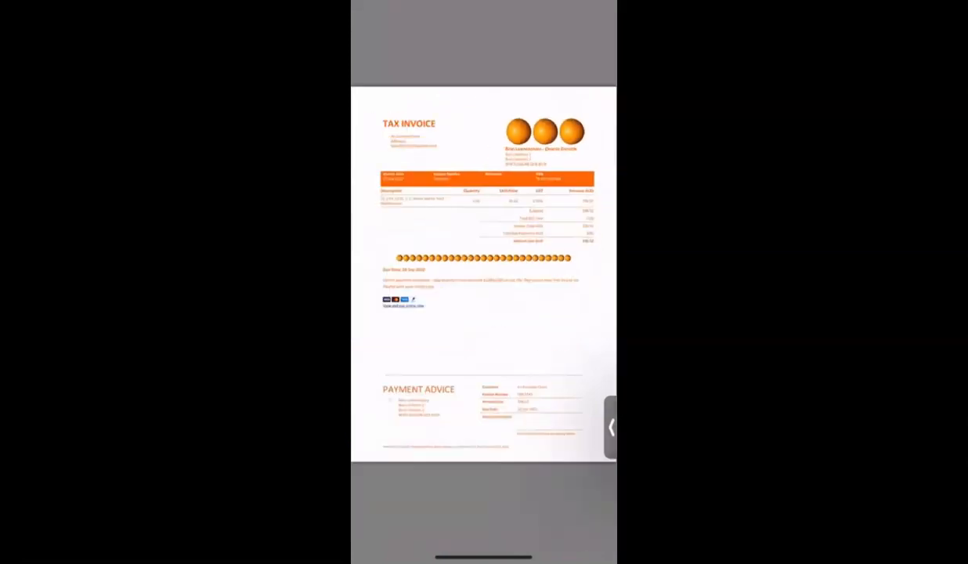
{"action": "left_click", "coordinate": [484, 274]}
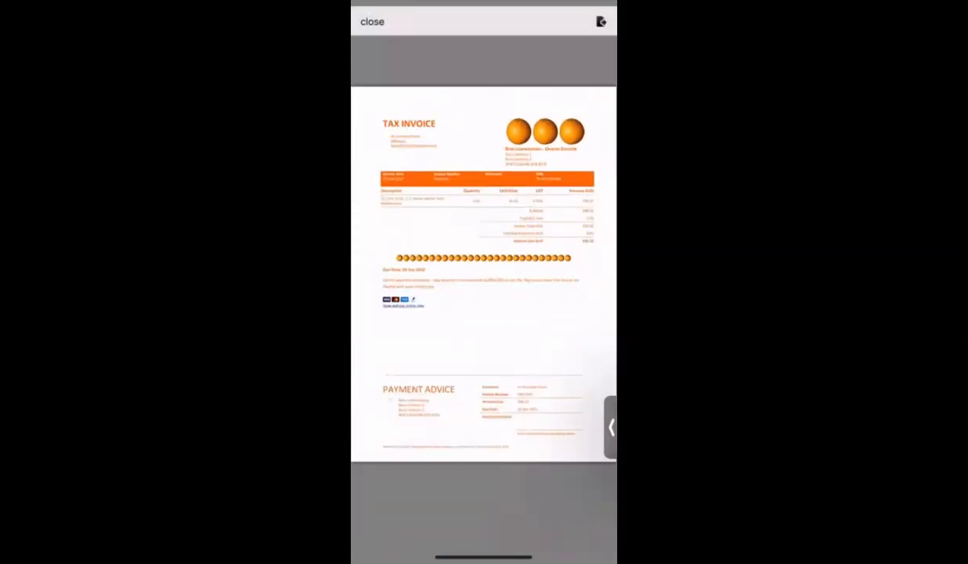
{"action": "left_click", "coordinate": [372, 21]}
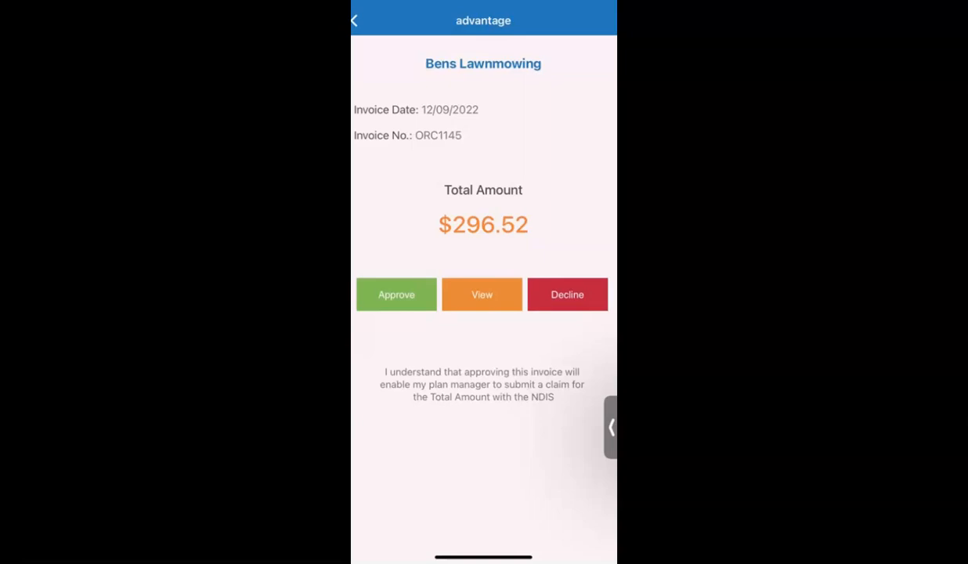
Approve invoice ORC1145 for $296.52 and refresh the pending list
{"action": "left_click", "coordinate": [397, 295]}
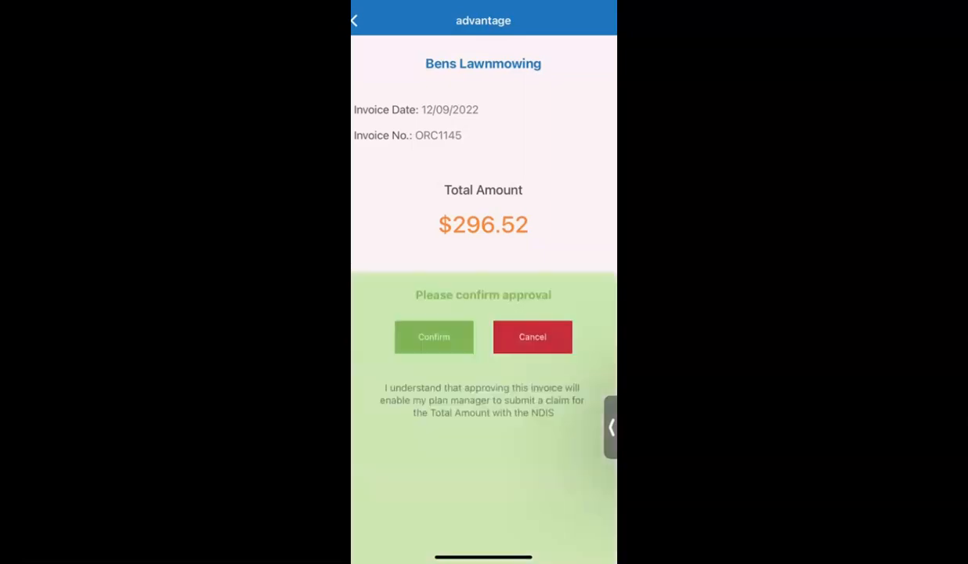
{"action": "left_click", "coordinate": [433, 336]}
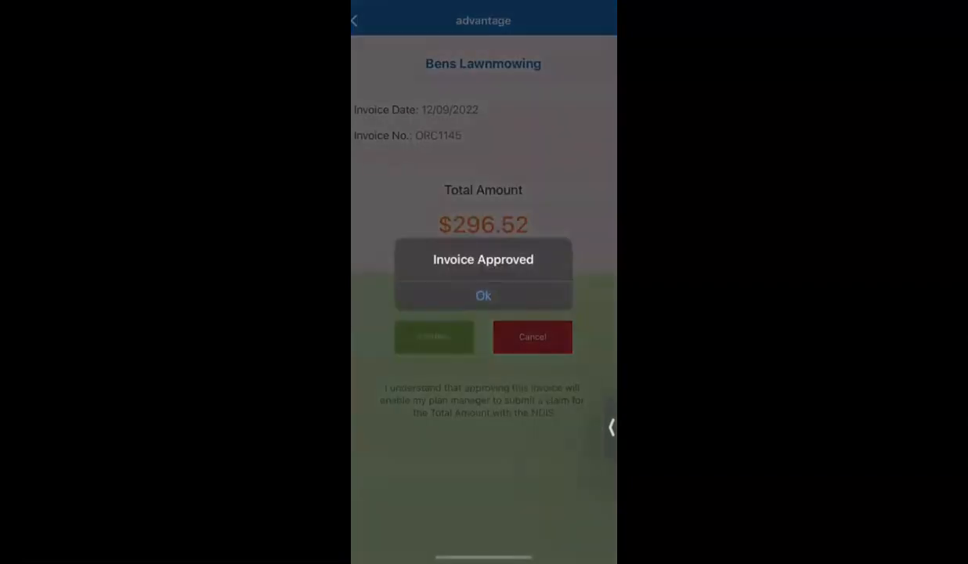
{"action": "left_click", "coordinate": [484, 296]}
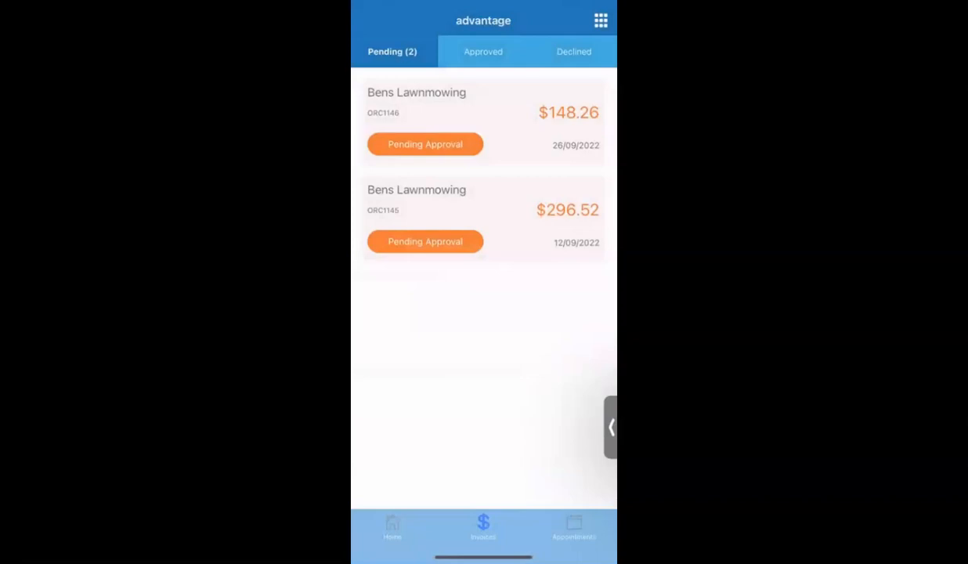
{"action": "left_click_drag", "start_coordinate": [483, 196], "coordinate": [483, 352]}
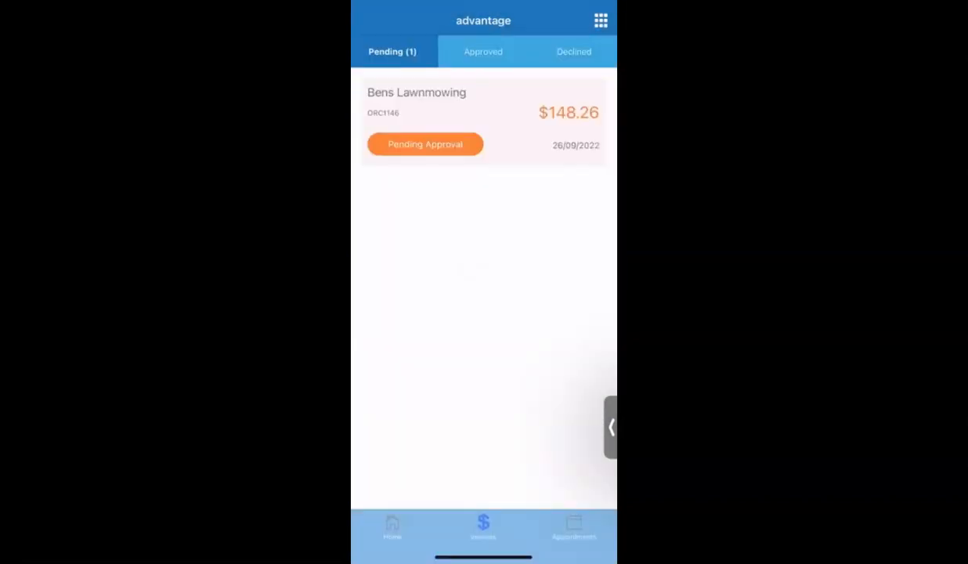
Decline invoice ORC1146 with the reason 'This did not happen.' and dismiss the notice
{"action": "left_click", "coordinate": [483, 117]}
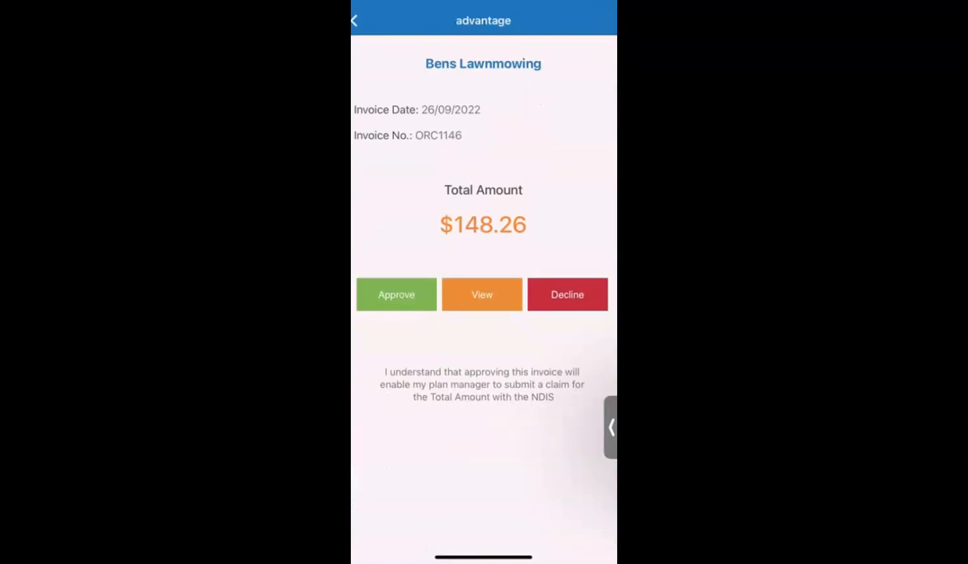
{"action": "left_click", "coordinate": [567, 295]}
{"action": "left_click", "coordinate": [483, 344]}
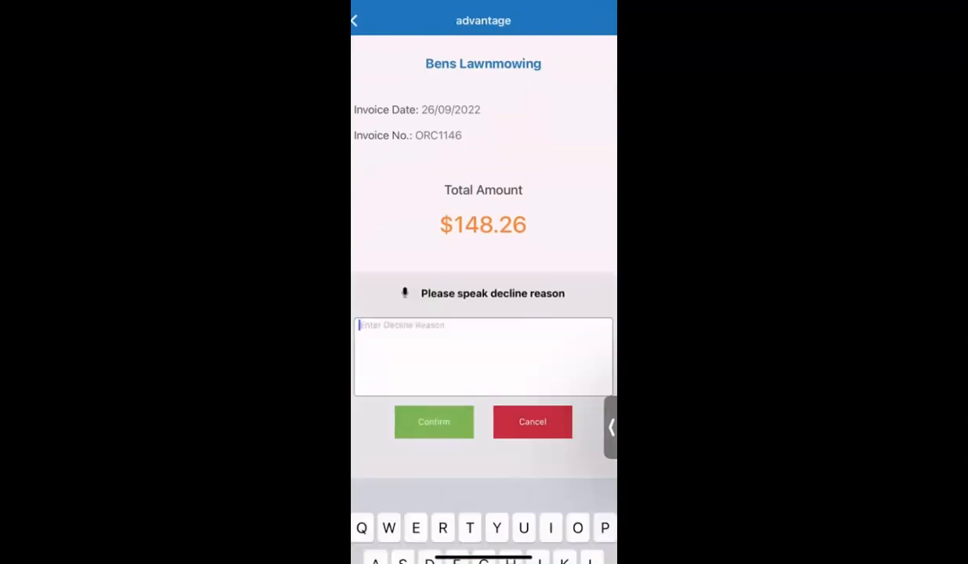
{"action": "type", "text": "This "}
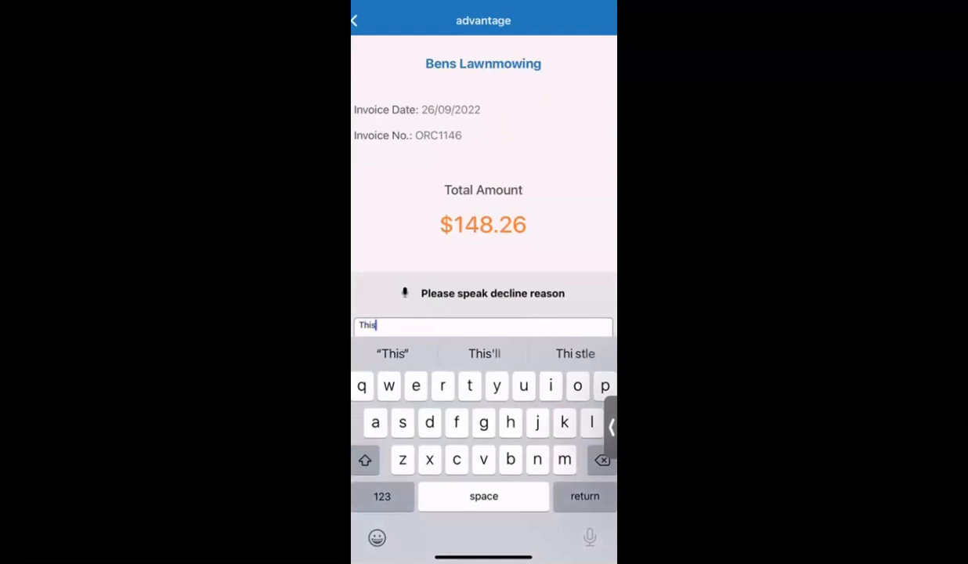
{"action": "type", "text": "did n"}
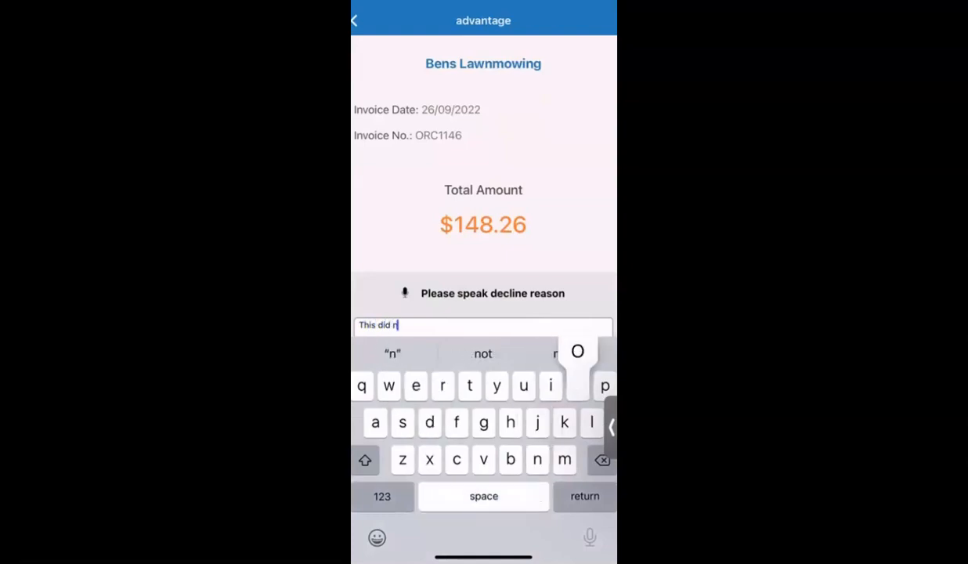
{"action": "type", "text": "ot hap"}
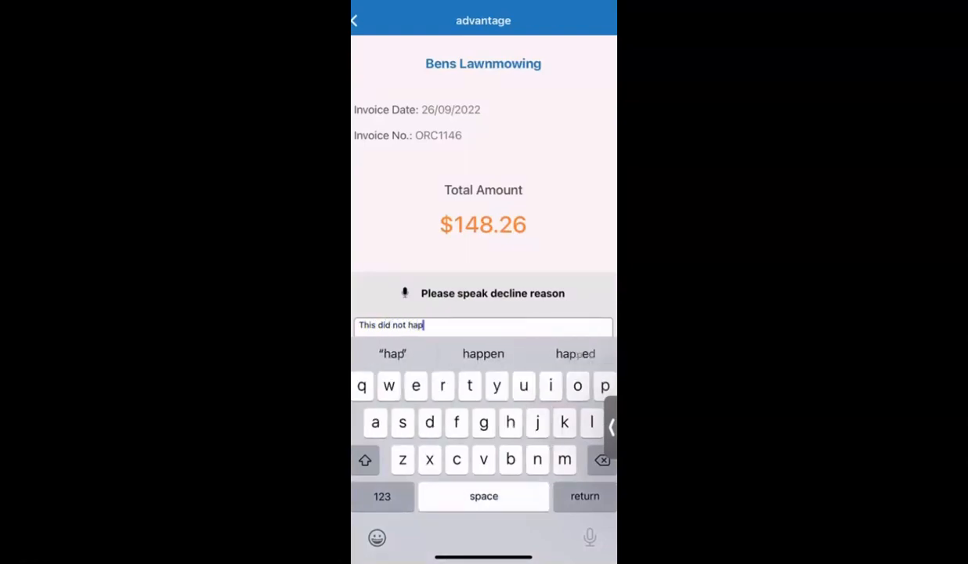
{"action": "type", "text": "pen"}
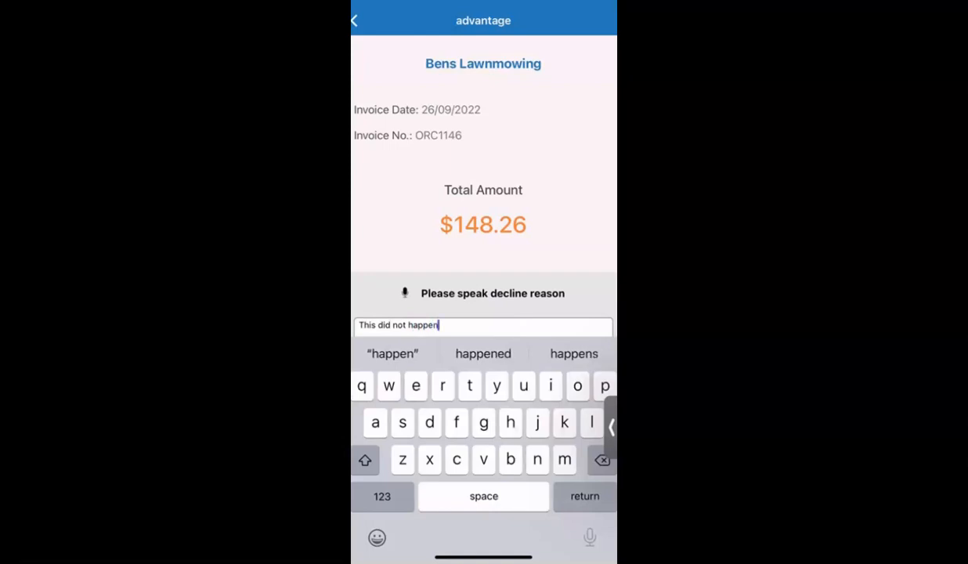
{"action": "scroll", "coordinate": [484, 195], "scroll_direction": "down", "scroll_amount": 3}
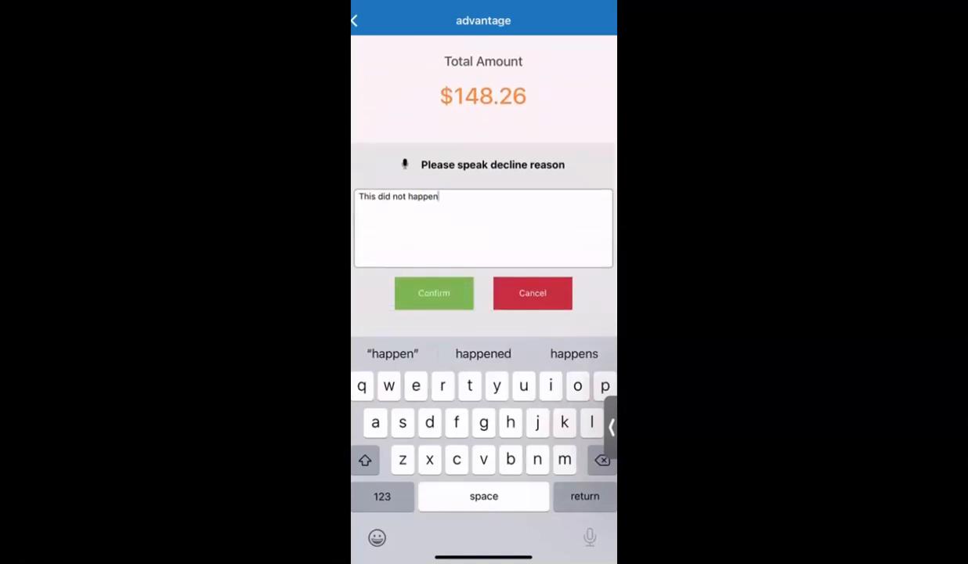
{"action": "left_click", "coordinate": [381, 496]}
{"action": "type", "text": "."}
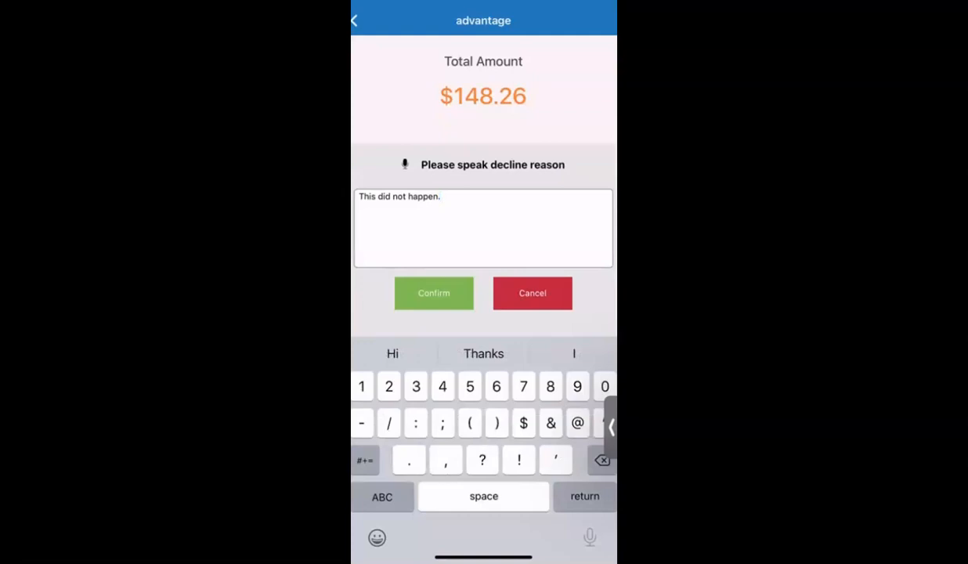
{"action": "left_click", "coordinate": [434, 293]}
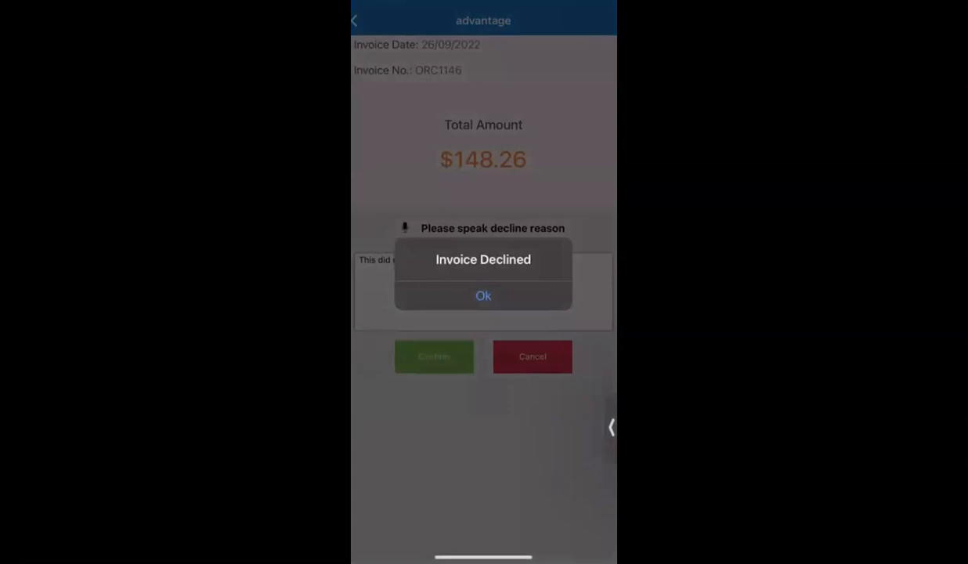
{"action": "left_click", "coordinate": [483, 295]}
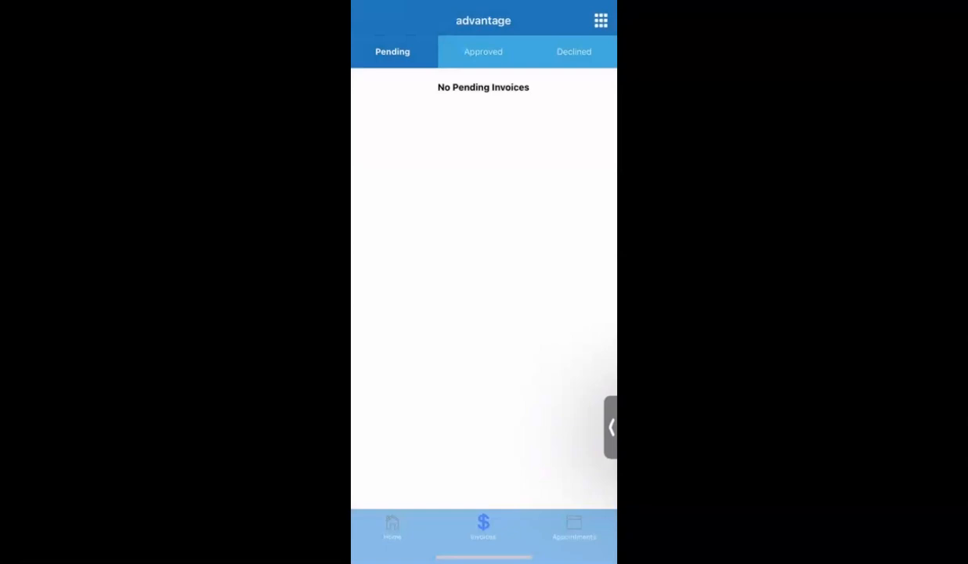
Confirm ORC1146 shows under Declined, log out via the menu, and swipe home
{"action": "left_click", "coordinate": [574, 51]}
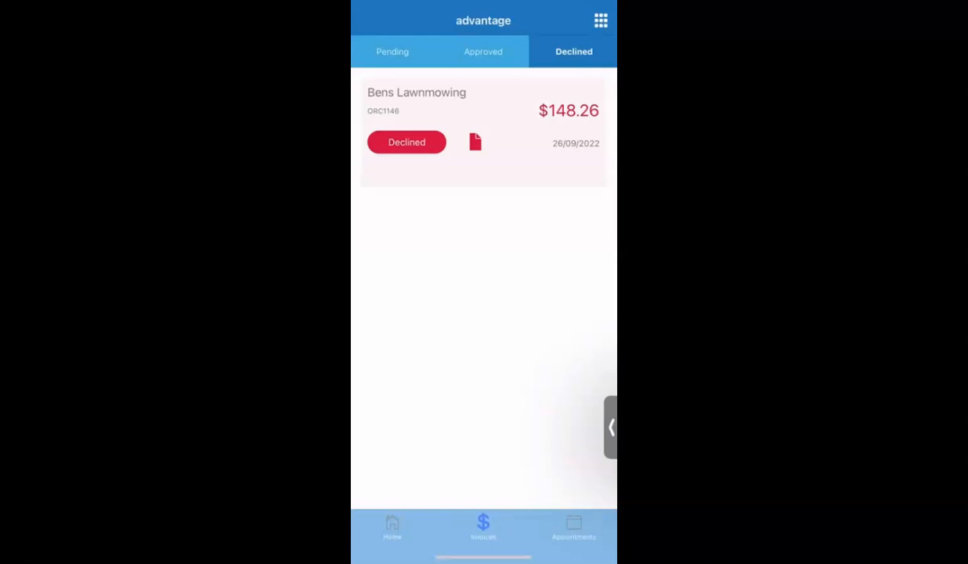
{"action": "left_click", "coordinate": [601, 21]}
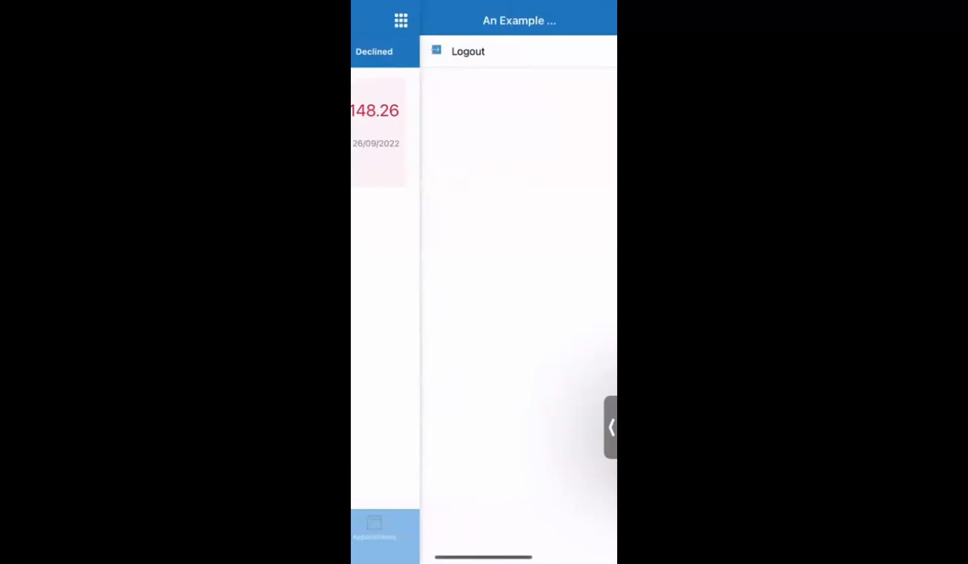
{"action": "left_click", "coordinate": [467, 51]}
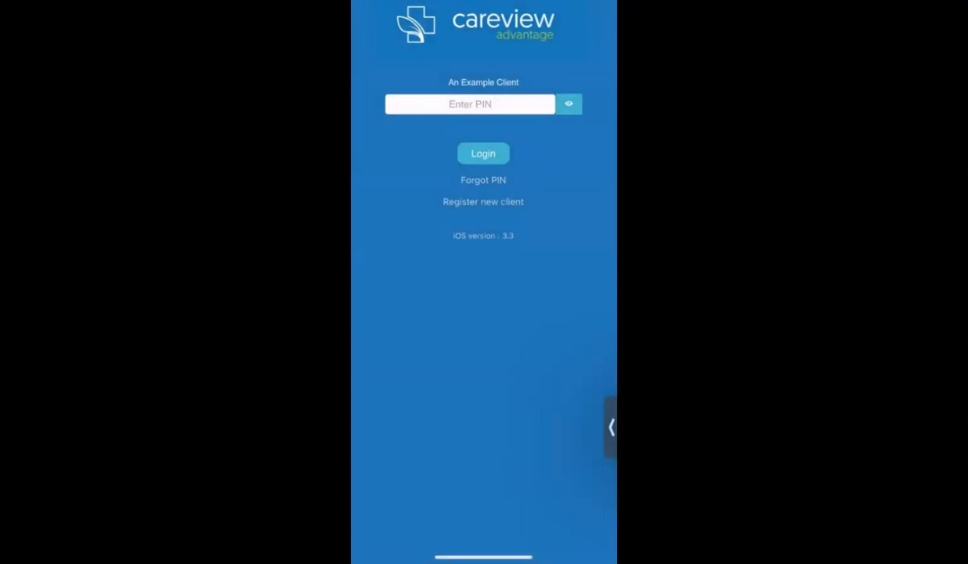
{"action": "left_click_drag", "start_coordinate": [483, 556], "coordinate": [483, 313]}
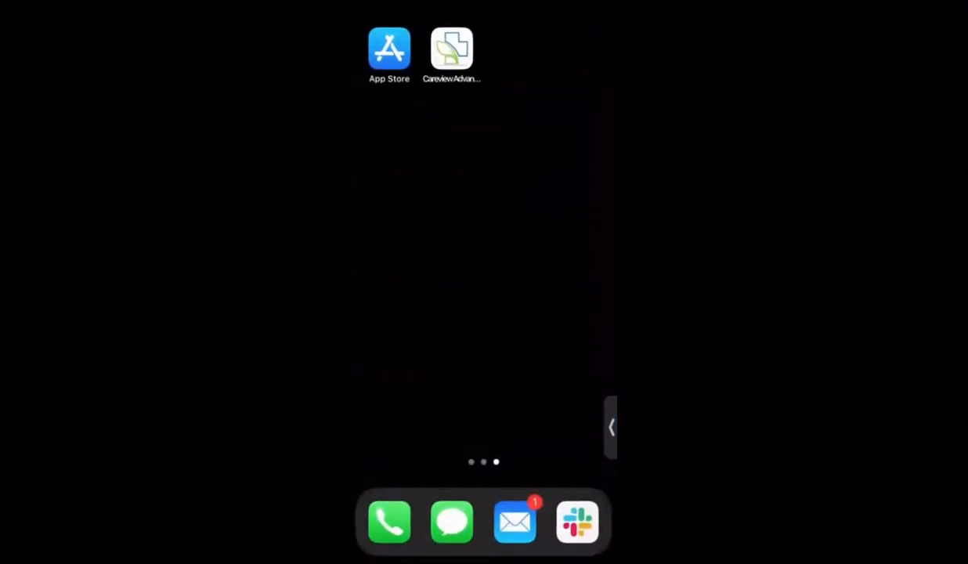